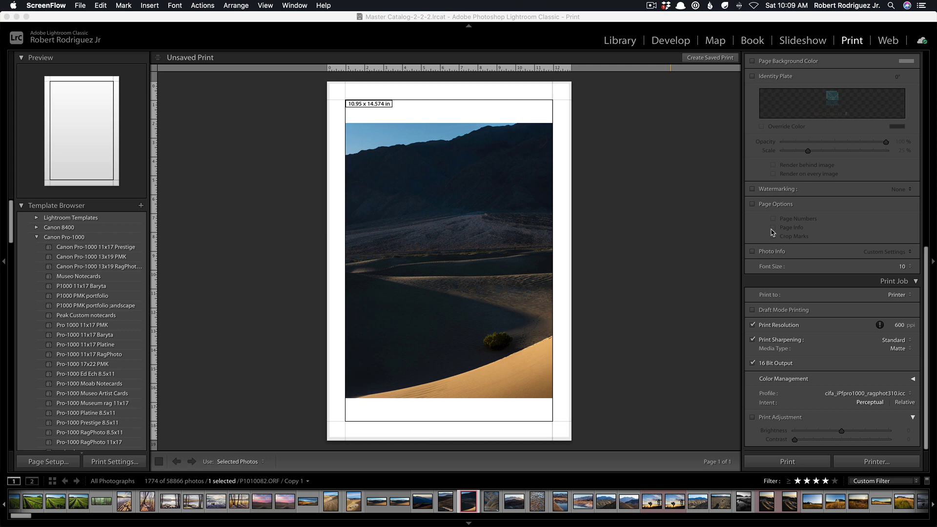
- Bring the Lightroom Classic window to the front, leaving the Print module
left_click(671, 43)
- Switch to Develop, turn on soft proofing and review the profile list, keeping SC-P800 Ultra Premium Presentation Matte
left_click(672, 43)
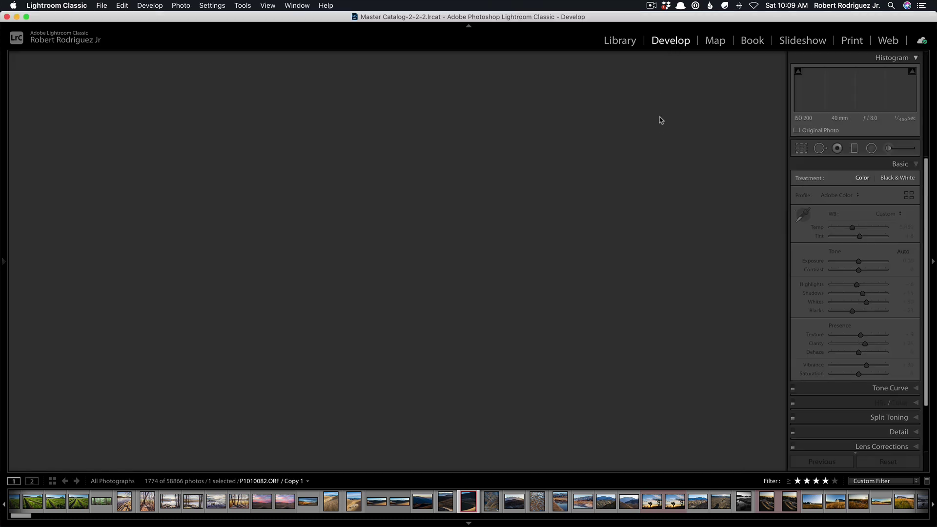
key("s")
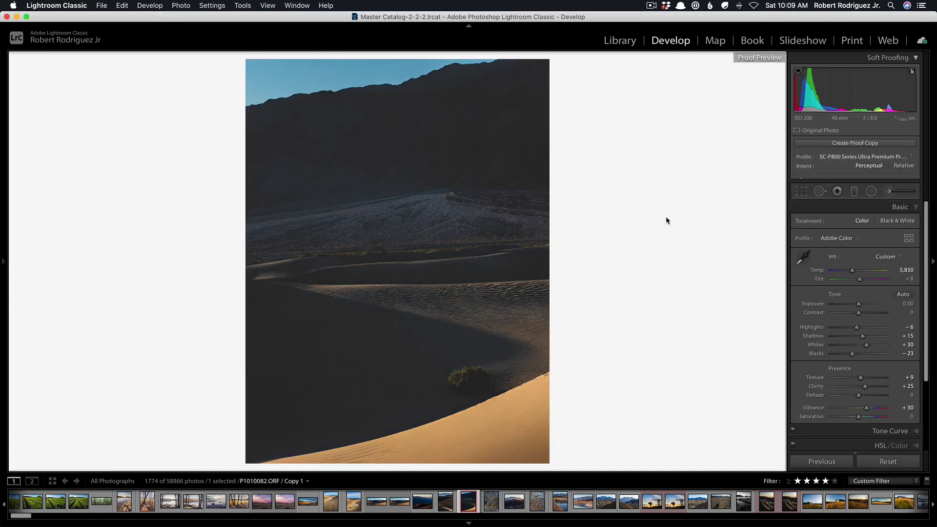
left_click(871, 157)
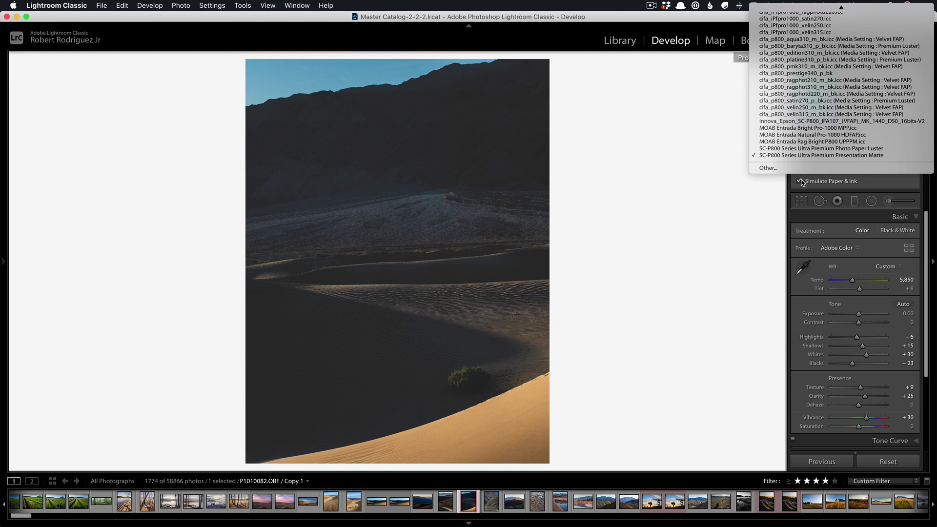
left_click(691, 151)
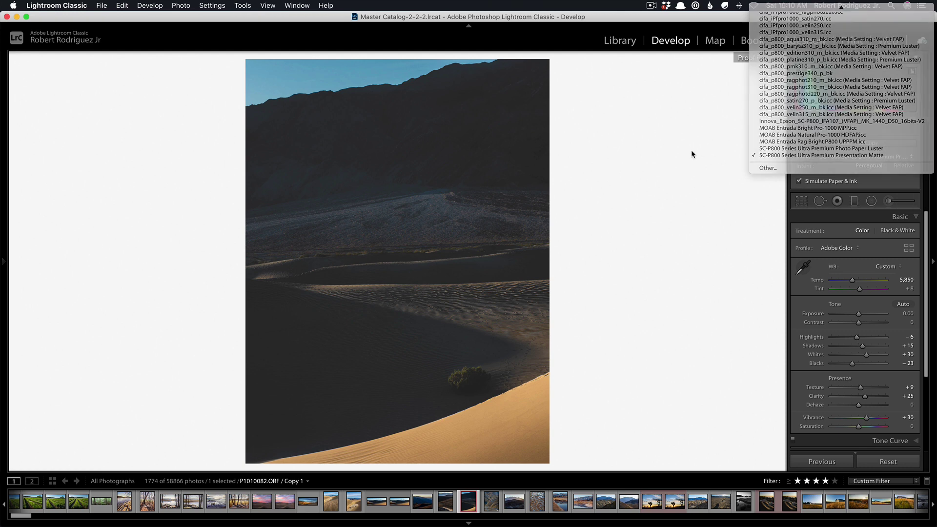
- Toggle Lightroom into full screen and back out again
left_click(27, 17)
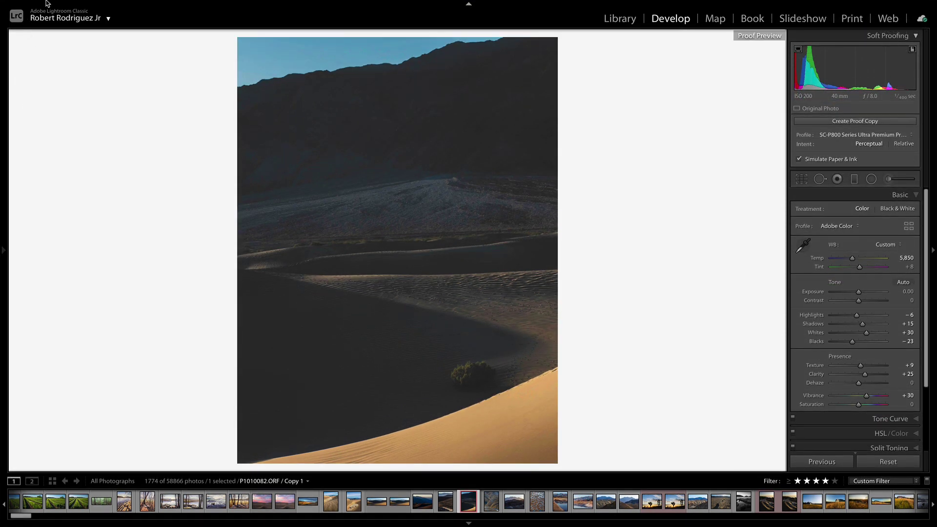
mouse_move(48, 2)
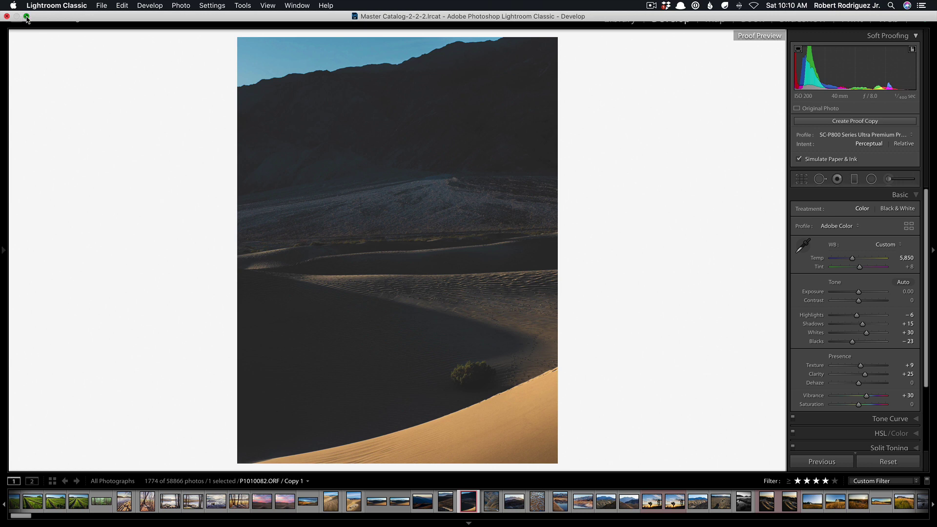
left_click(27, 17)
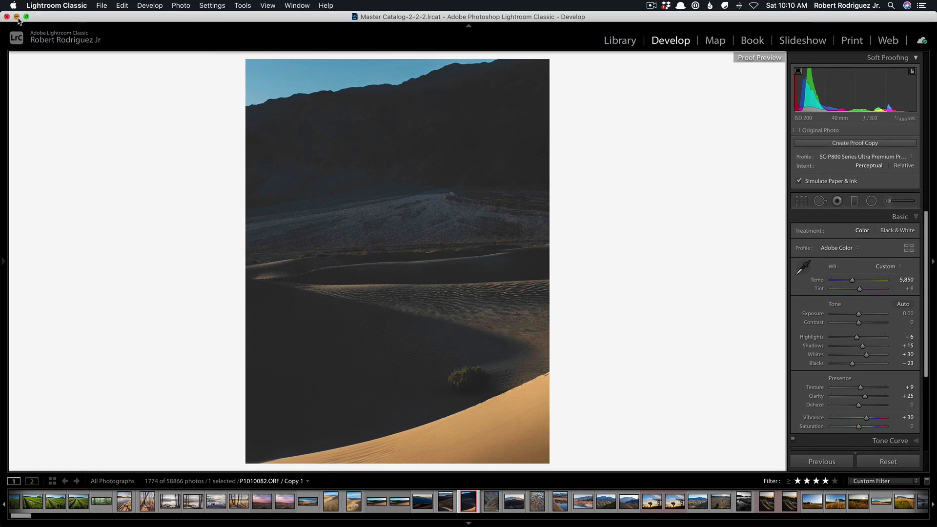
- Minimize Lightroom and open Macintosh HD > Library > ColorSync > Profiles in Finder
left_click(17, 16)
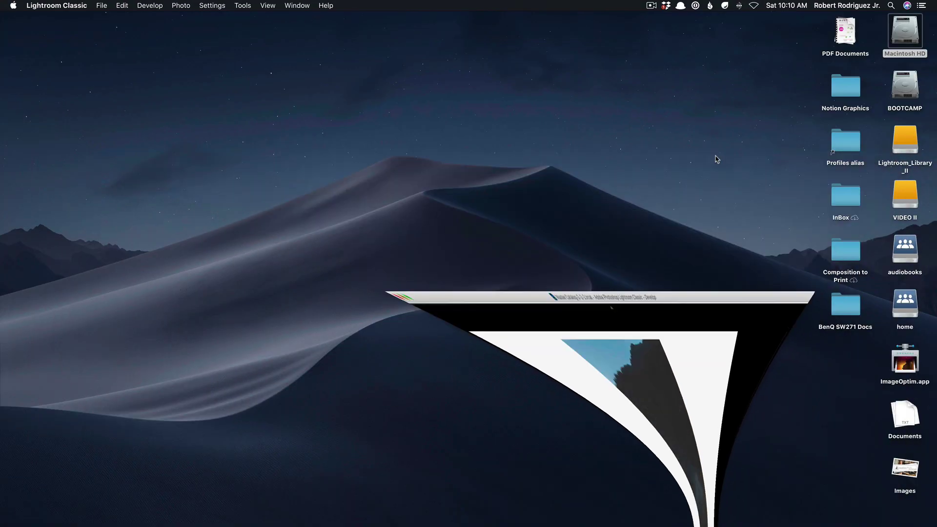
left_click(899, 34)
double_click(899, 34)
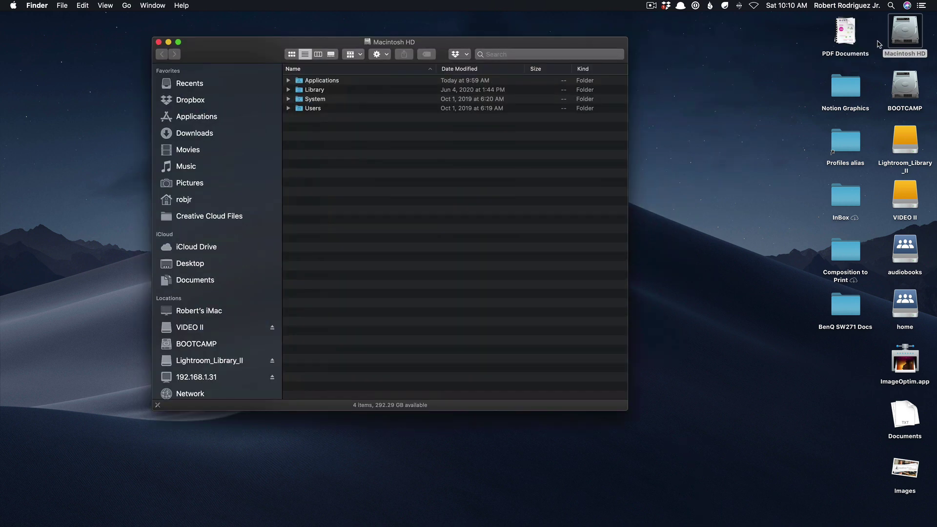
double_click(316, 90)
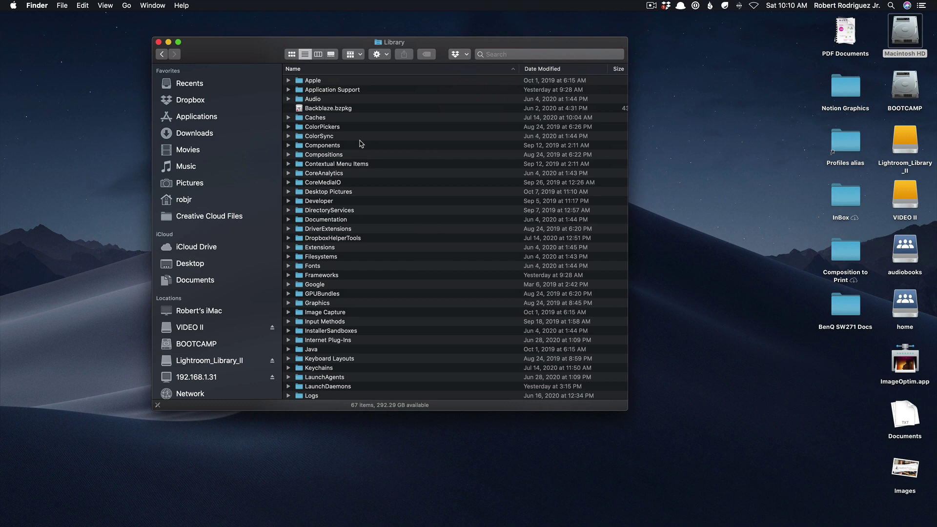
double_click(330, 136)
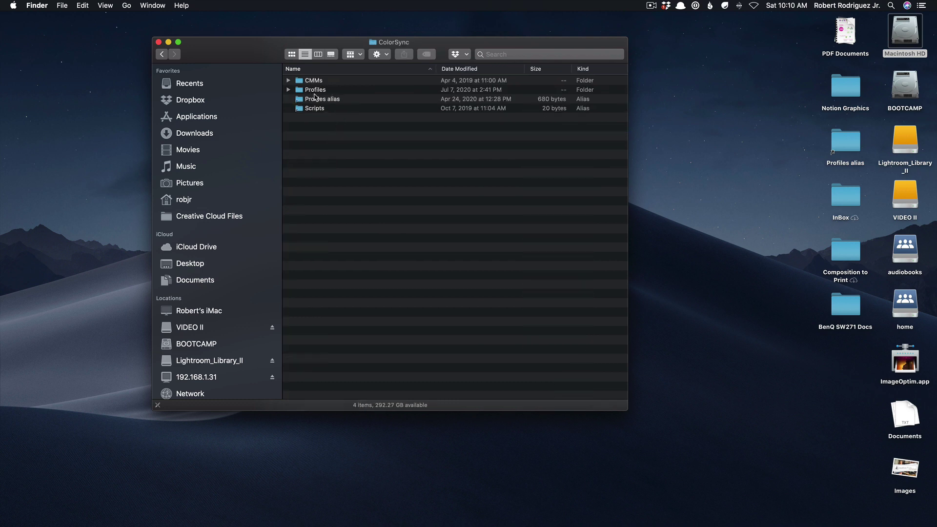
left_click(302, 93)
double_click(301, 91)
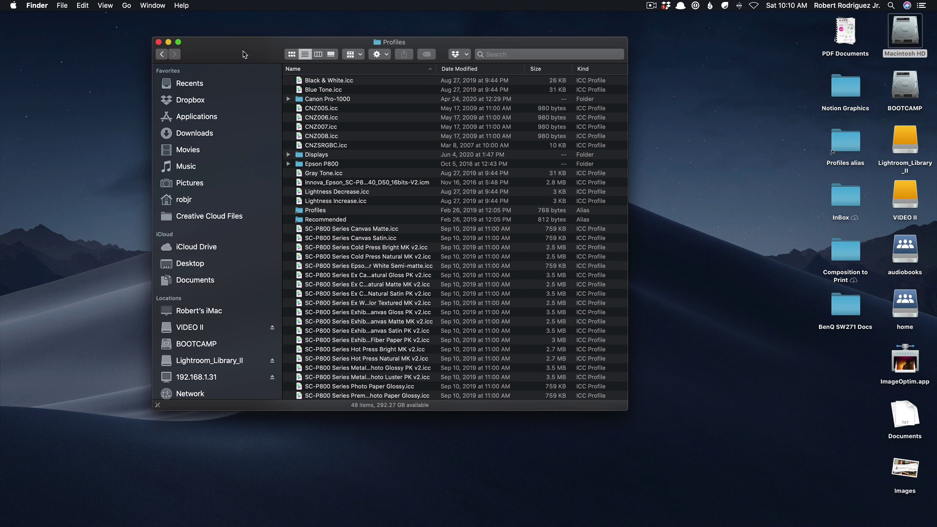
- Shrink the Profiles window and park it on the left side of the screen
left_click_drag(244, 55, 503, 110)
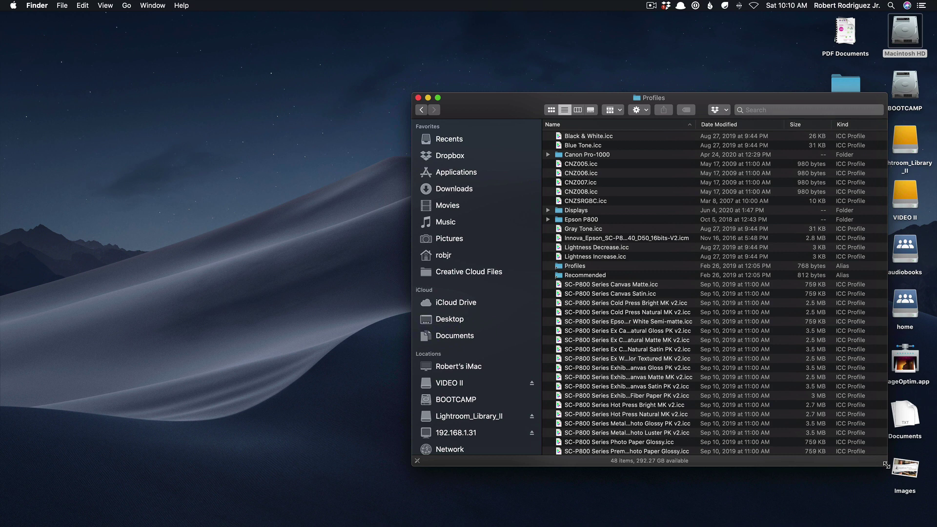
left_click_drag(886, 465, 792, 416)
left_click_drag(495, 114, 145, 165)
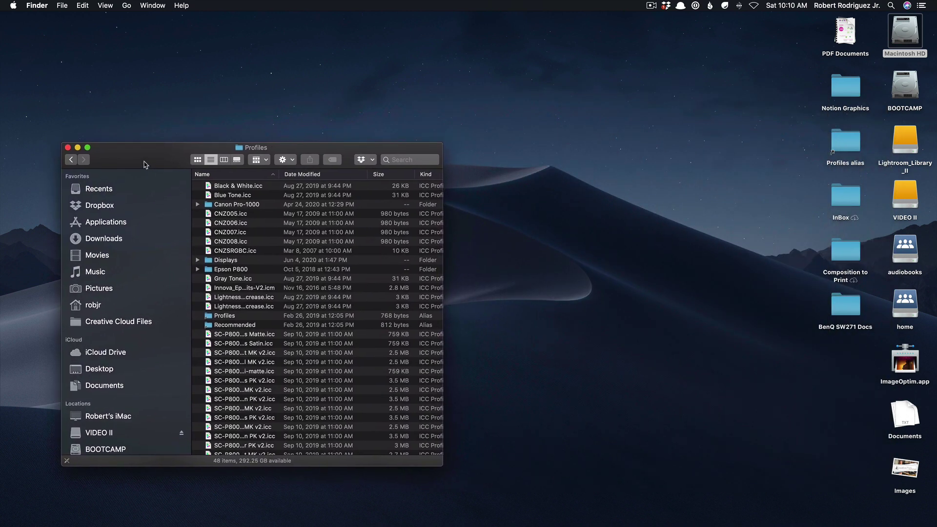
- In a second Macintosh HD window, browse to Library > Printers > Canon > BJPrinter > Resources
double_click(906, 33)
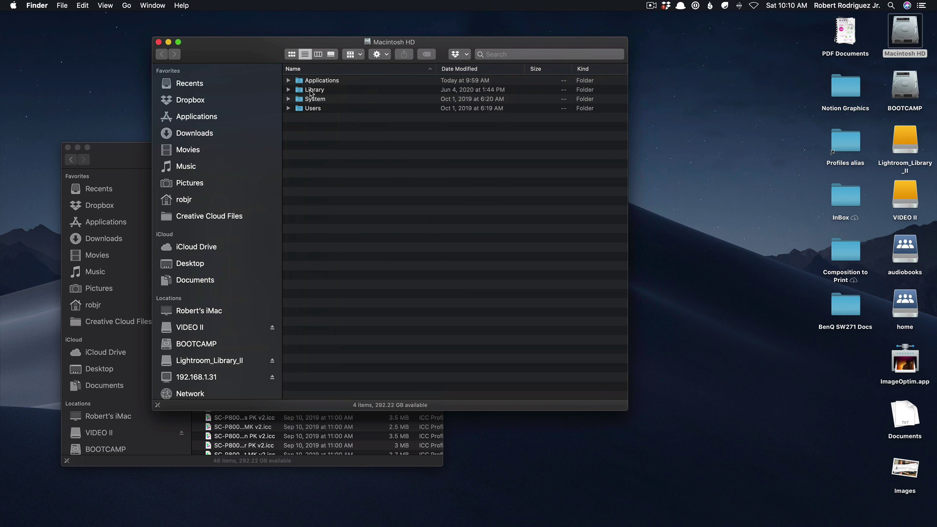
double_click(311, 91)
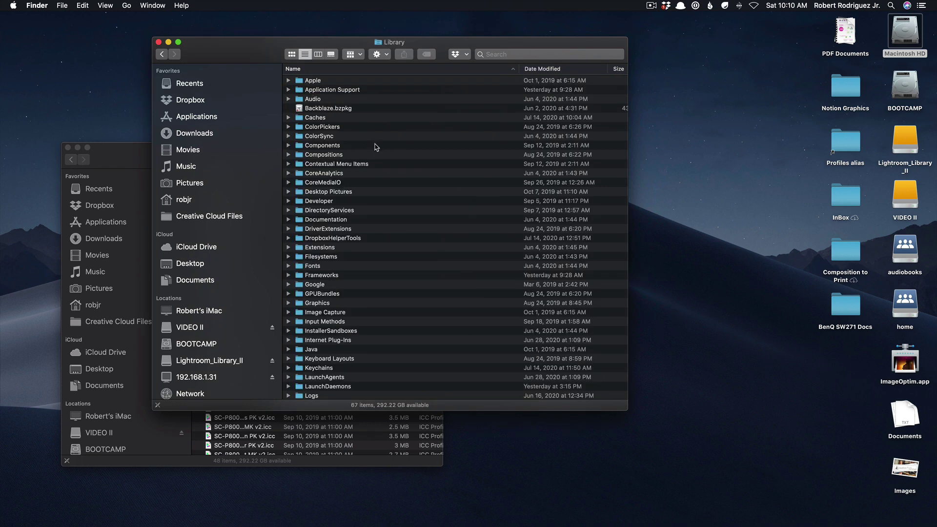
scroll(380, 186, "down", 3)
scroll(380, 186, "down", 5)
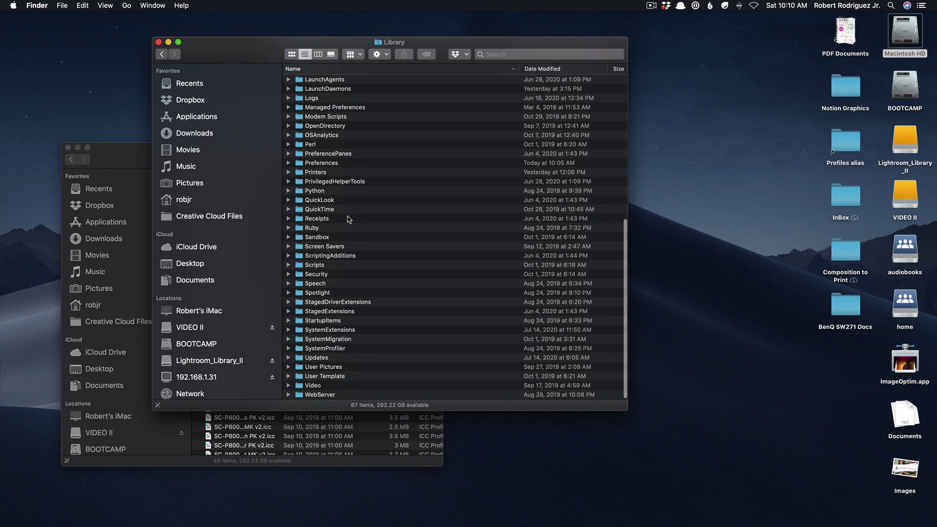
double_click(323, 173)
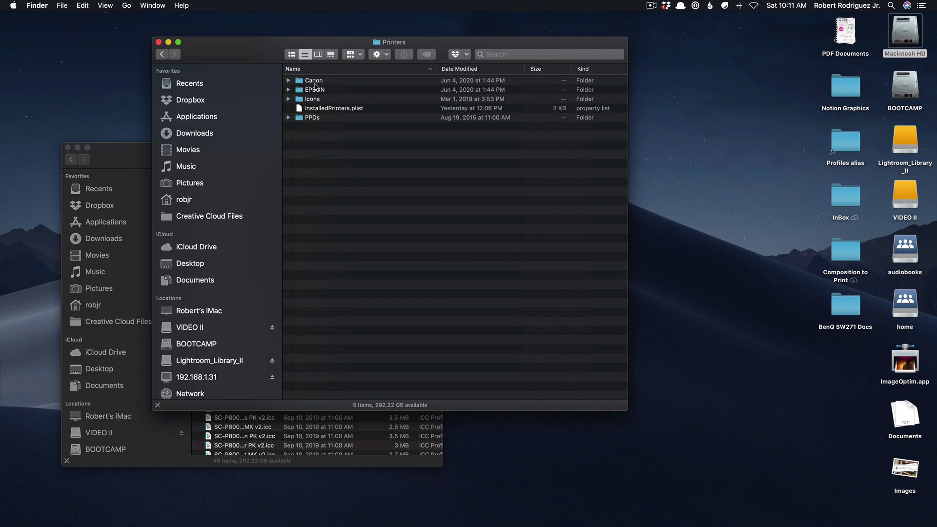
double_click(307, 81)
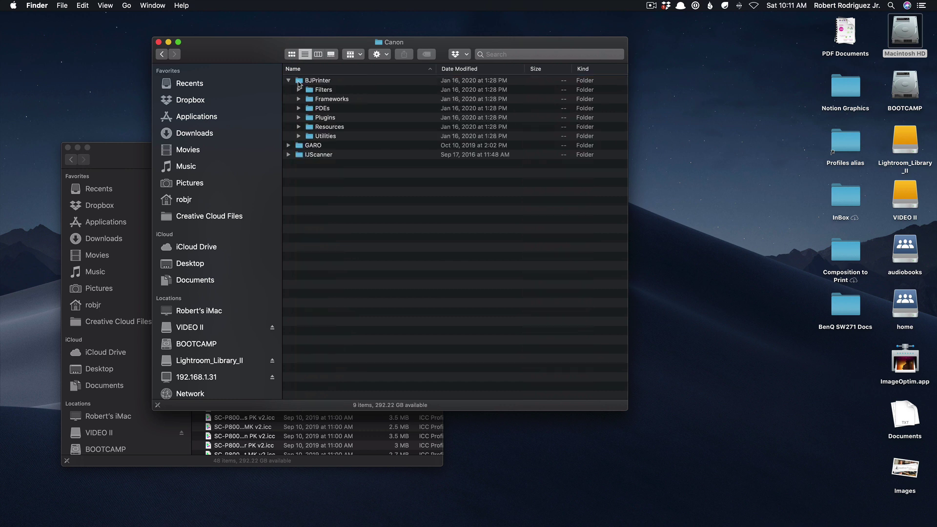
left_click(288, 80)
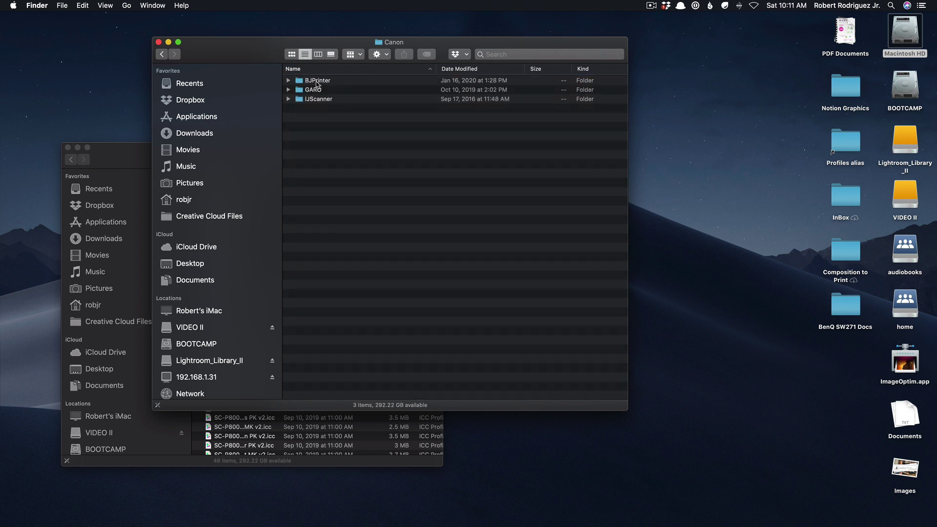
double_click(302, 82)
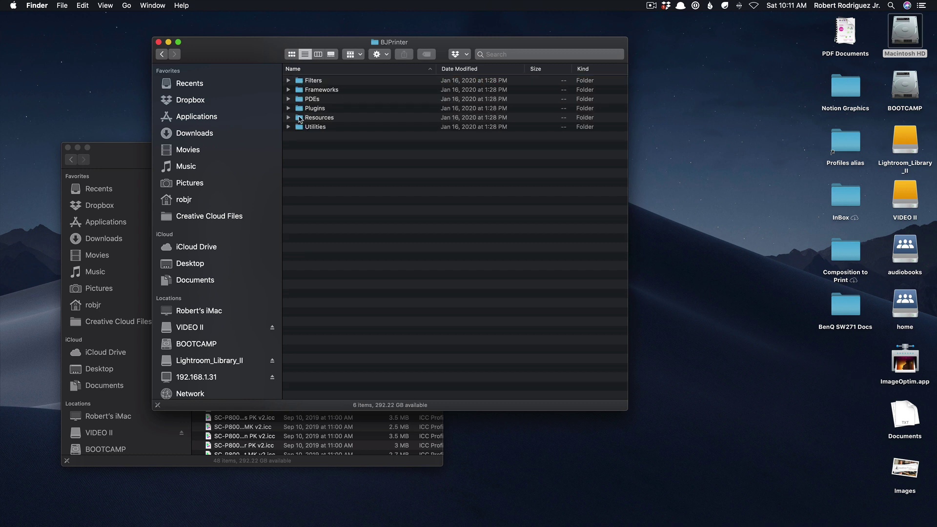
double_click(299, 118)
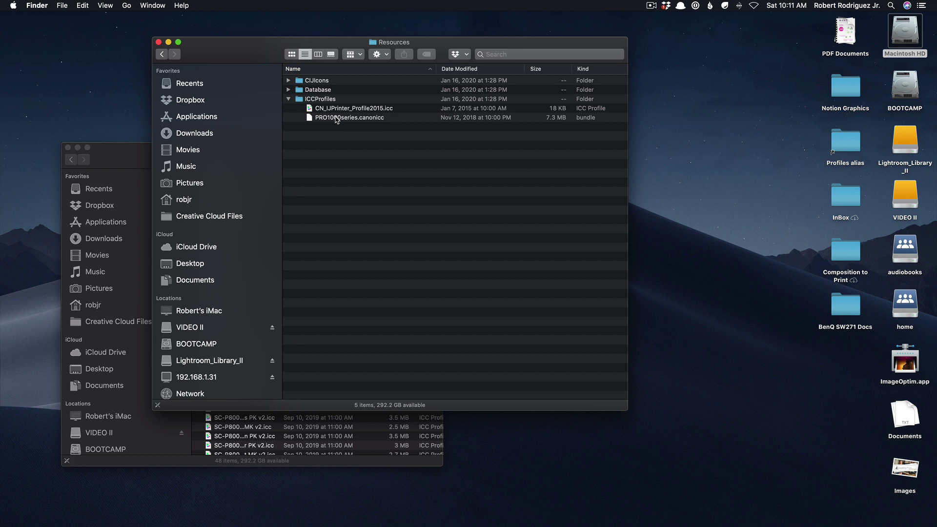
- Show Package Contents of PRO1000series.canonicc and open Contents > Resources with its 22 ICC profiles
right_click(336, 120)
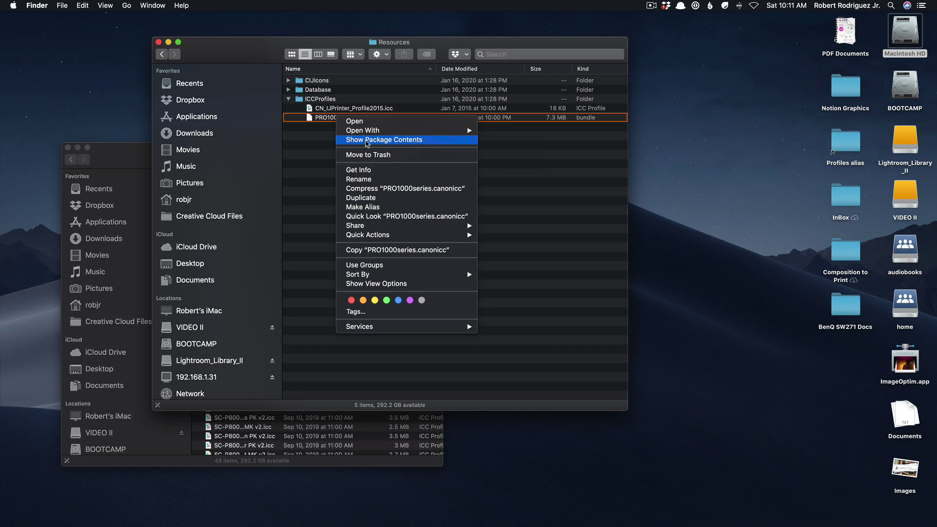
left_click(366, 141)
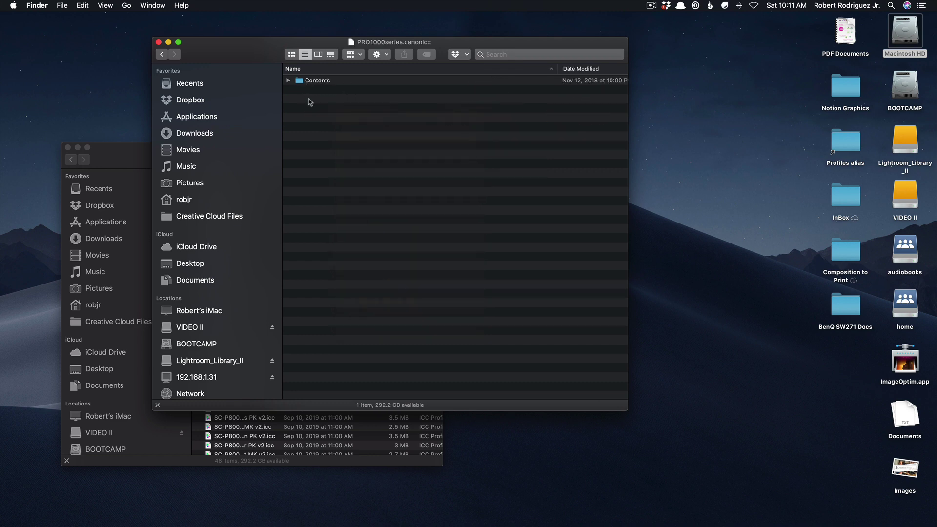
left_click(302, 82)
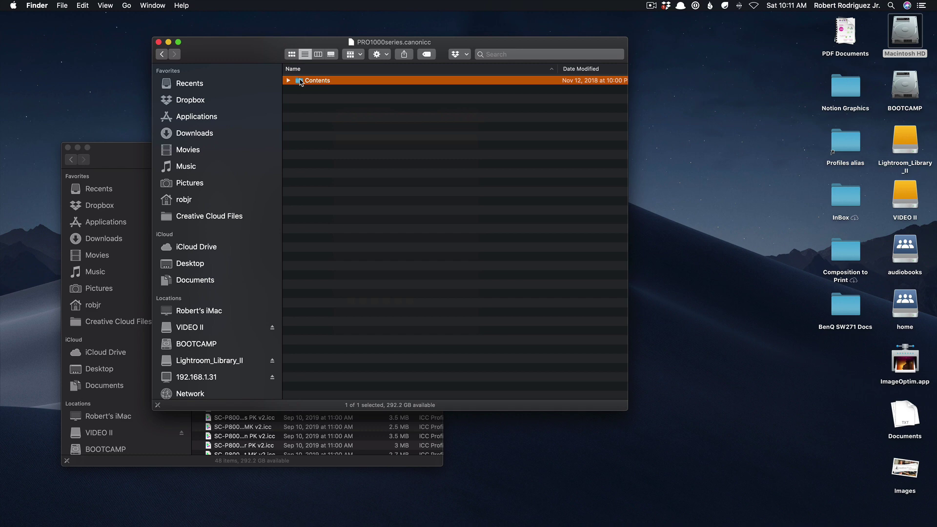
double_click(301, 81)
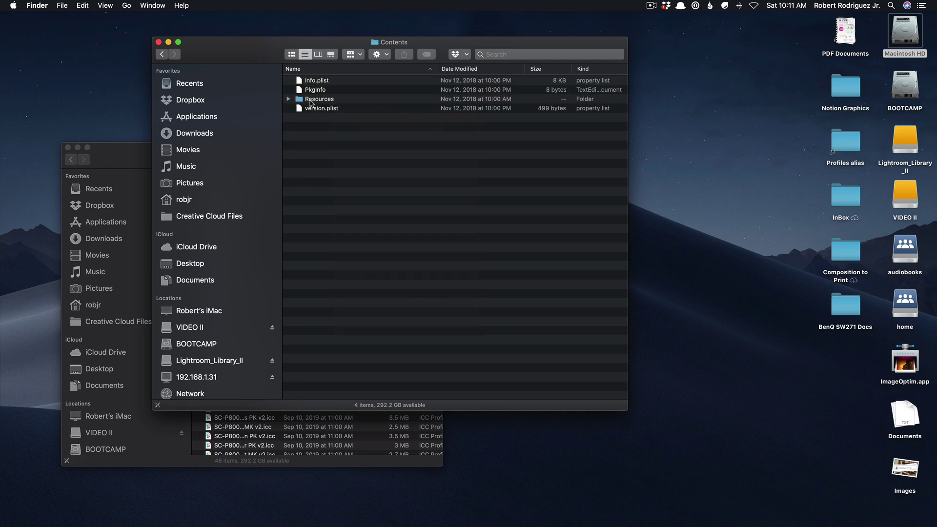
double_click(311, 99)
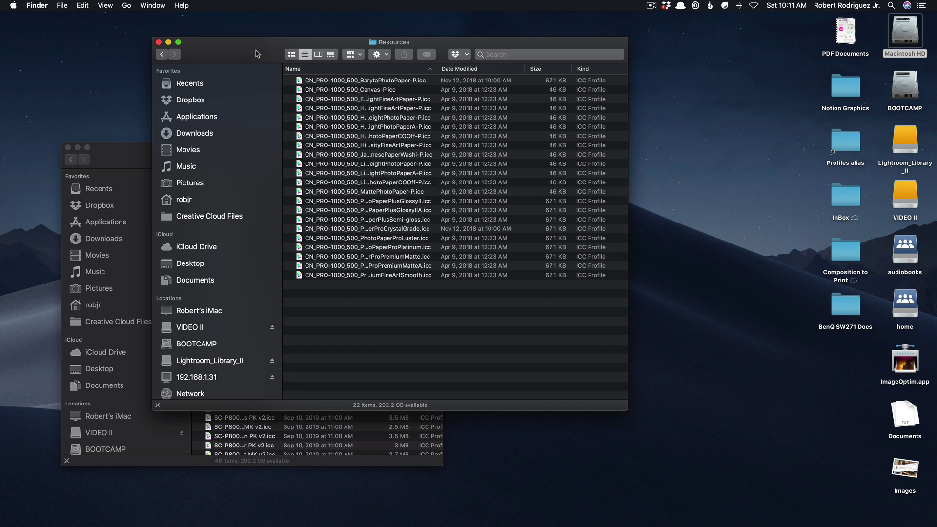
- Move the Resources window right, select all 22 PRO-1000 .icc files and drag them onto Profiles
left_click_drag(254, 51, 580, 82)
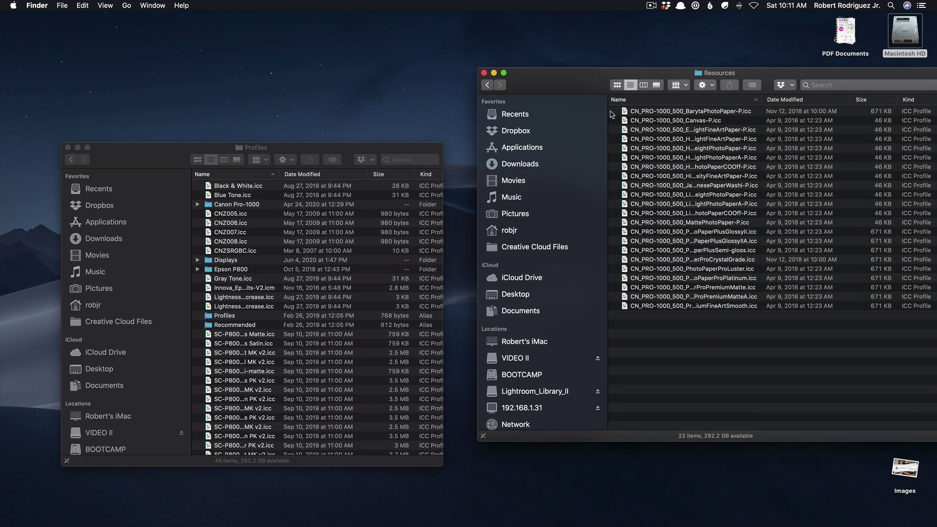
left_click_drag(613, 114, 686, 315)
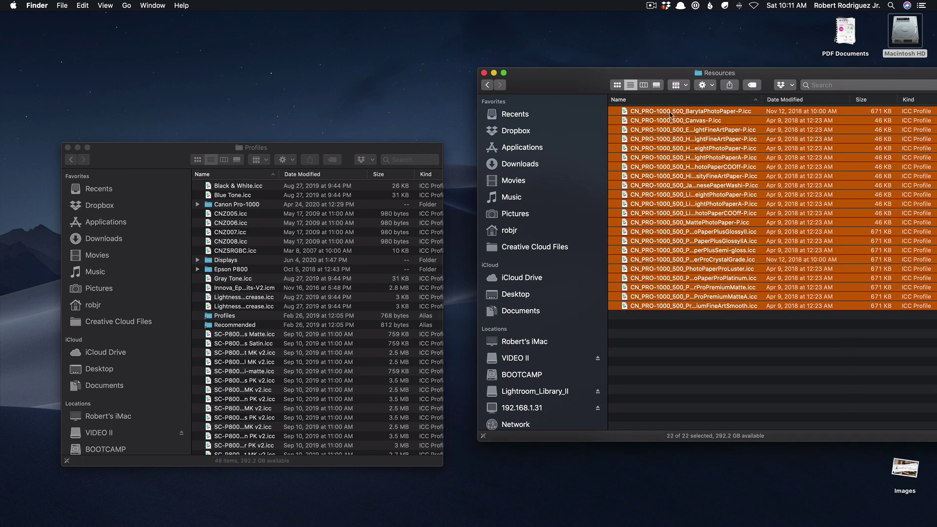
left_click_drag(655, 123, 262, 357)
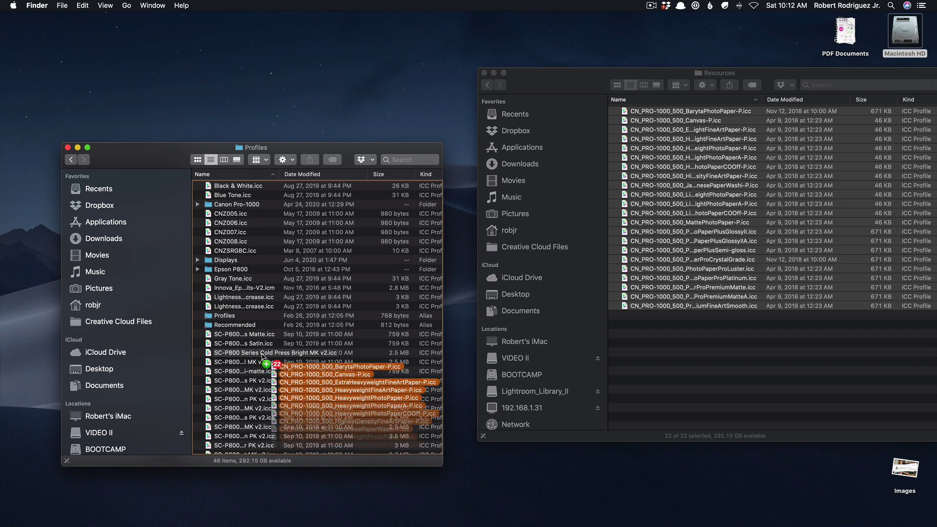
left_click_drag(262, 355, 248, 360)
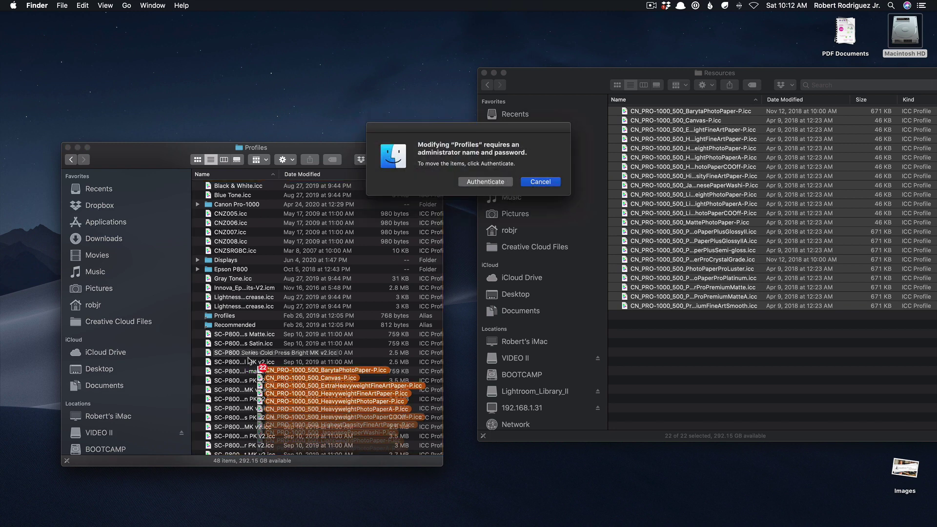
- Authenticate with the administrator password so the 22 profiles copy in, bringing Profiles to 70 items
left_click(508, 181)
type("•••••••")
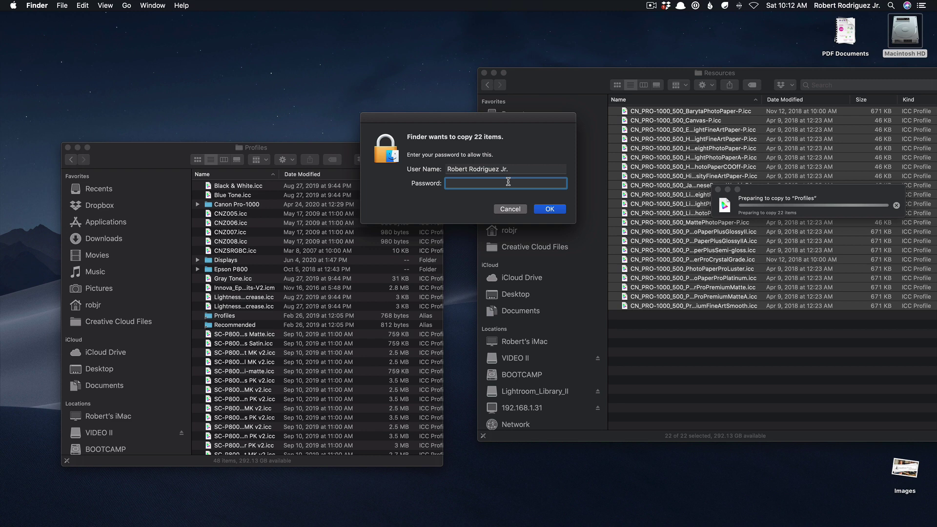
key("Return")
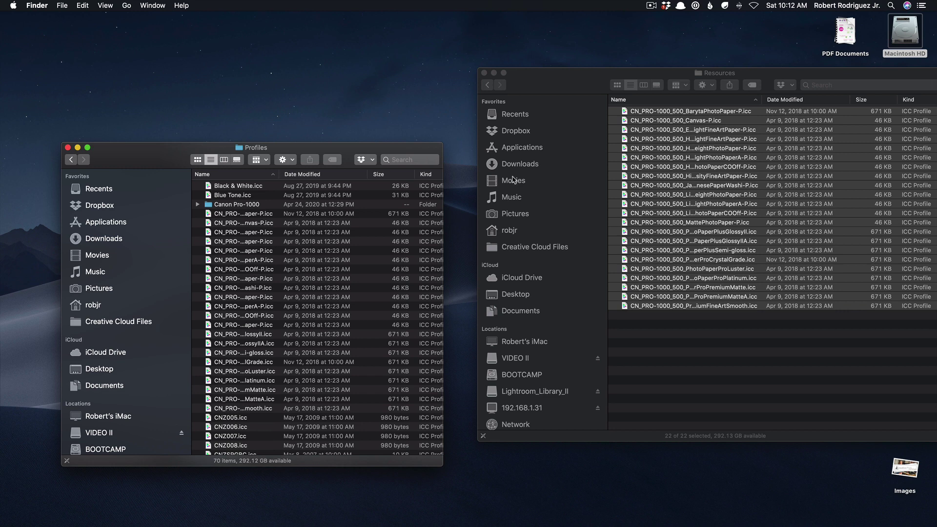
- Switch back to Lightroom Classic and restore its minimized window from the Dock
key("super+Tab")
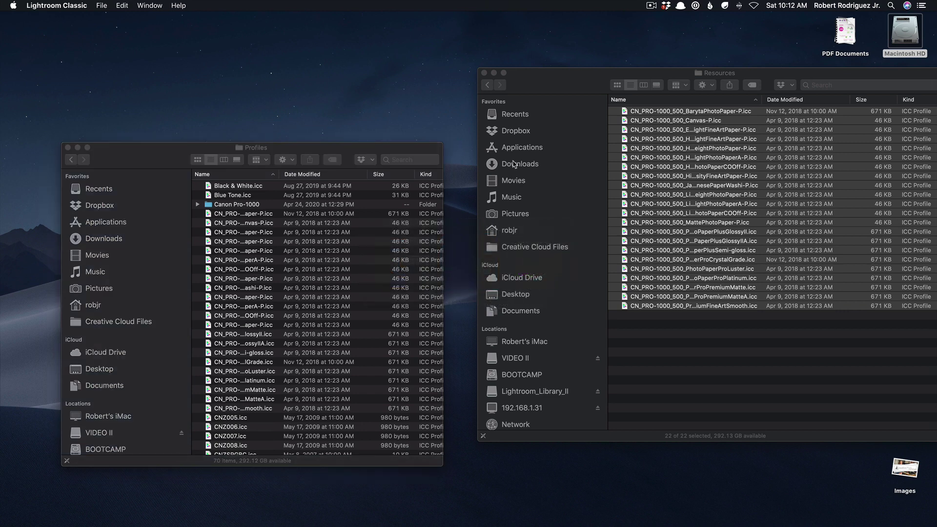
mouse_move(644, 521)
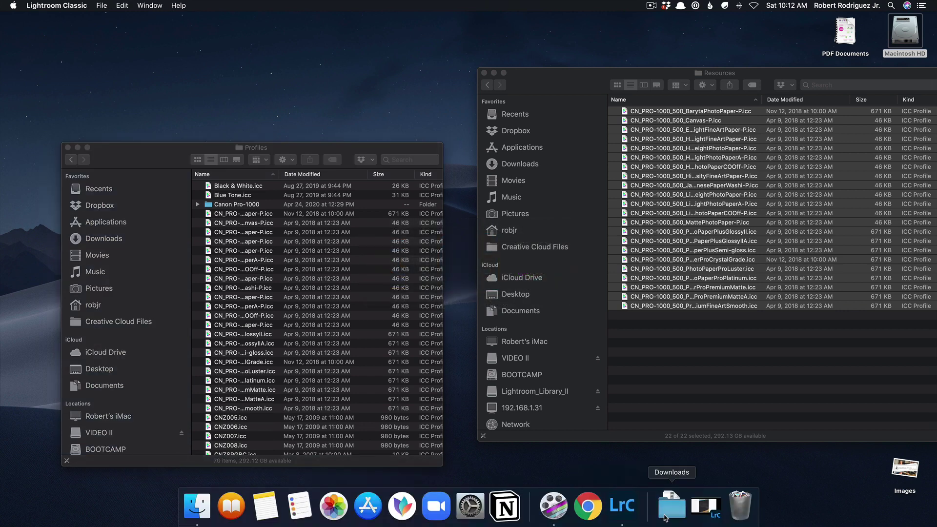
left_click(705, 508)
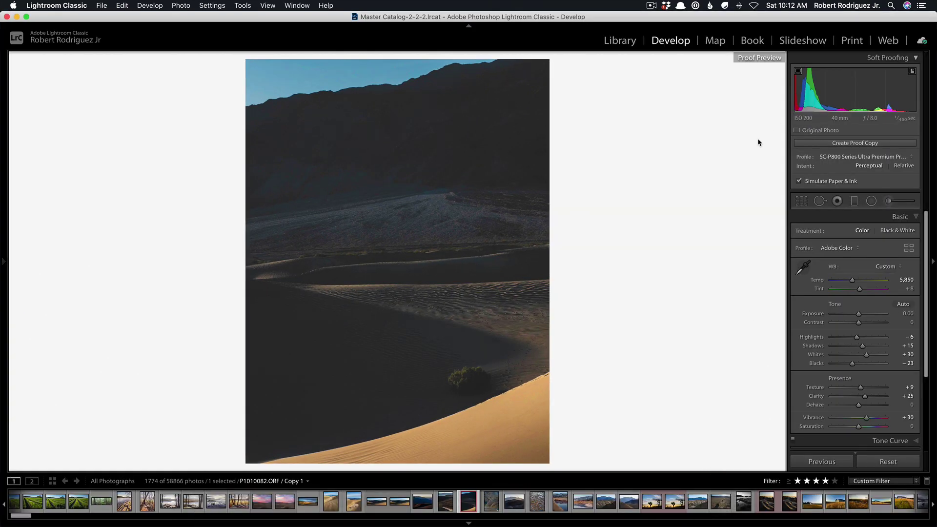
- Review the soft-proofing Choose Profiles list in a widened dialog, then cancel without changes
left_click(850, 160)
scroll(831, 42, "up", 5)
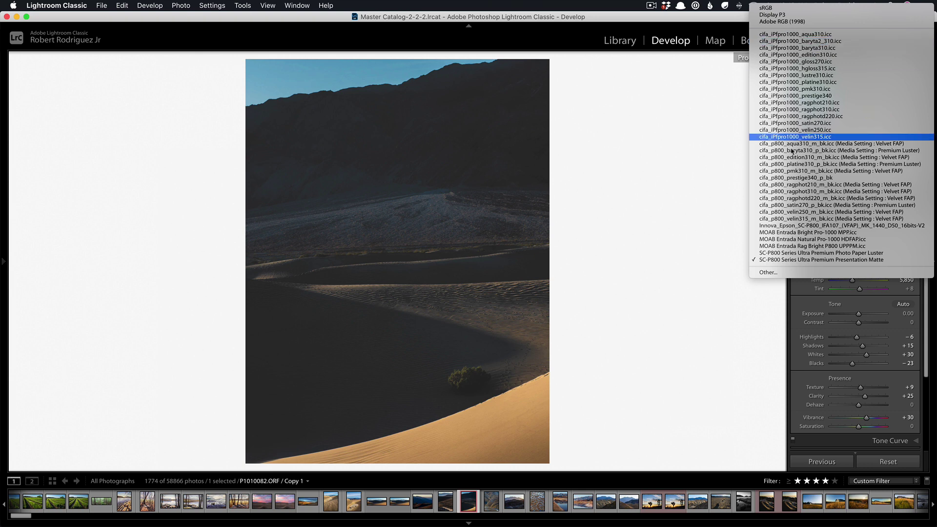
left_click(781, 273)
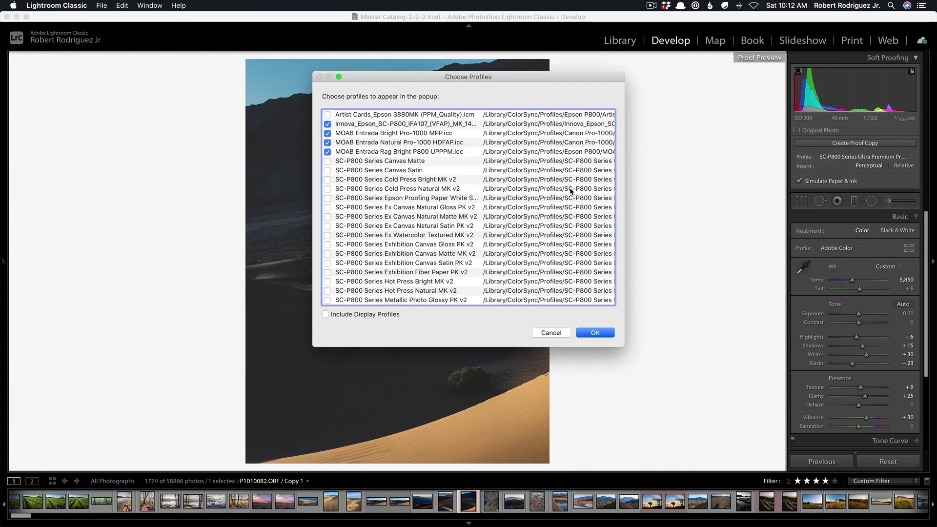
left_click_drag(509, 77, 495, 50)
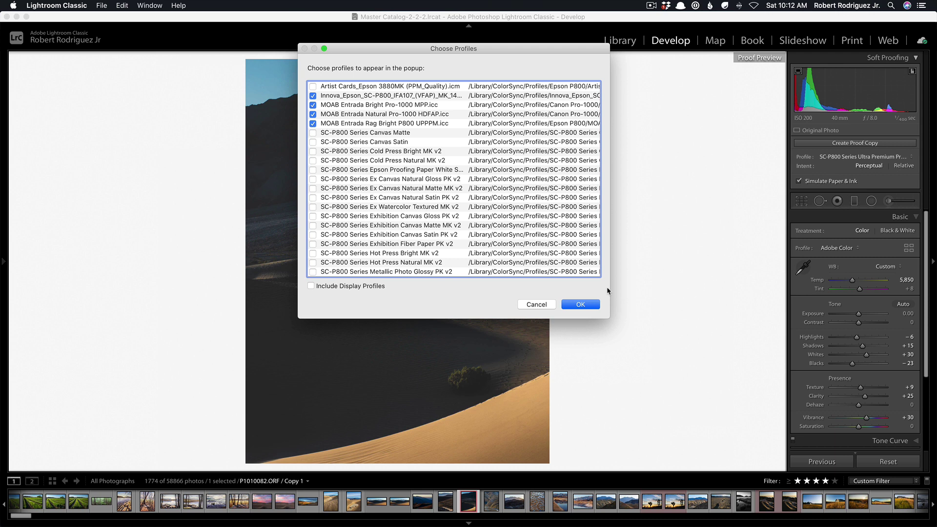
left_click_drag(611, 286, 771, 267)
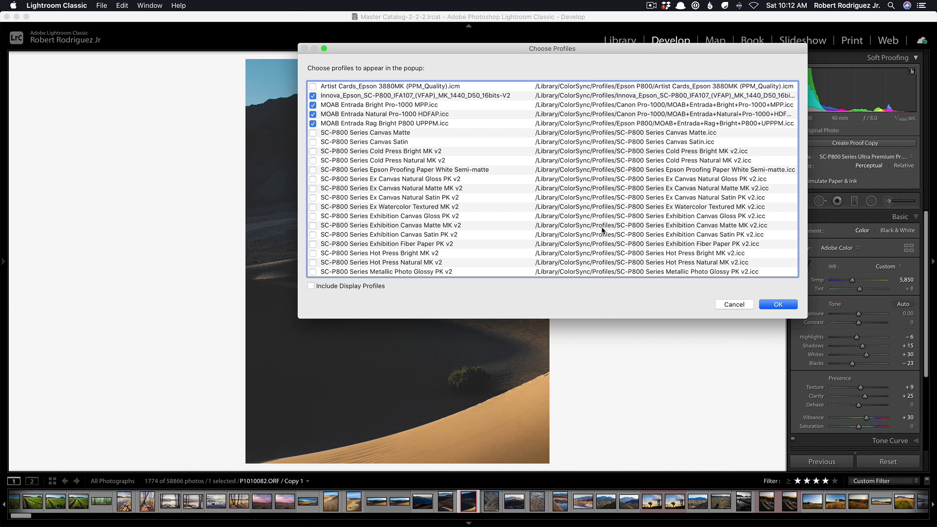
scroll(603, 230, "down", 5)
scroll(603, 230, "down", 10)
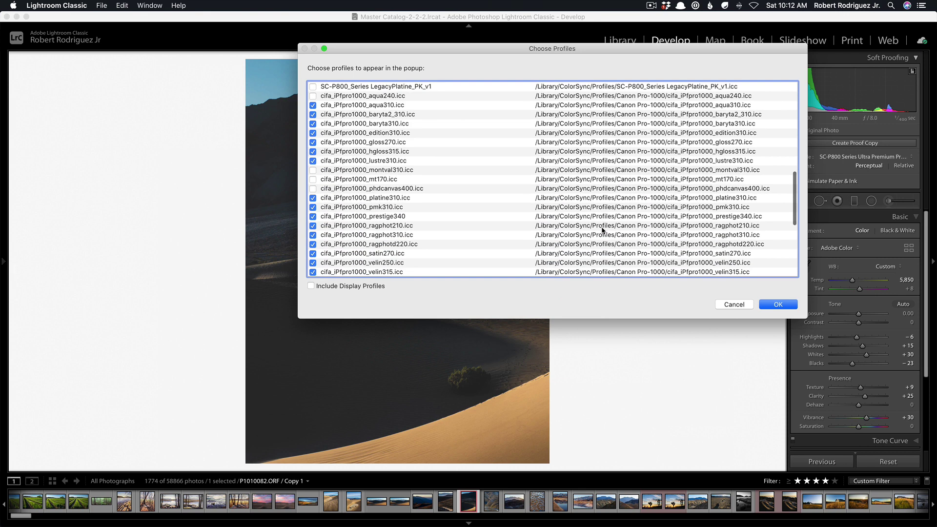
scroll(603, 230, "down", 3)
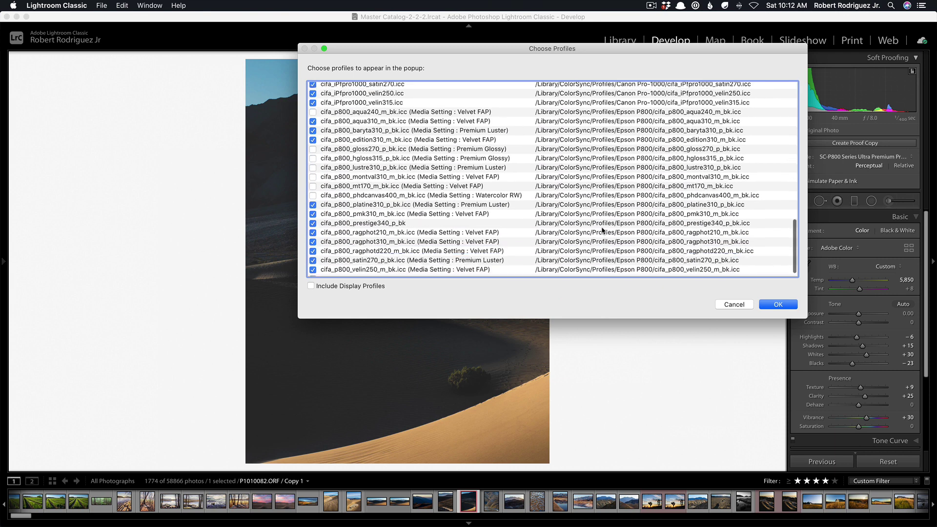
scroll(602, 230, "up", 7)
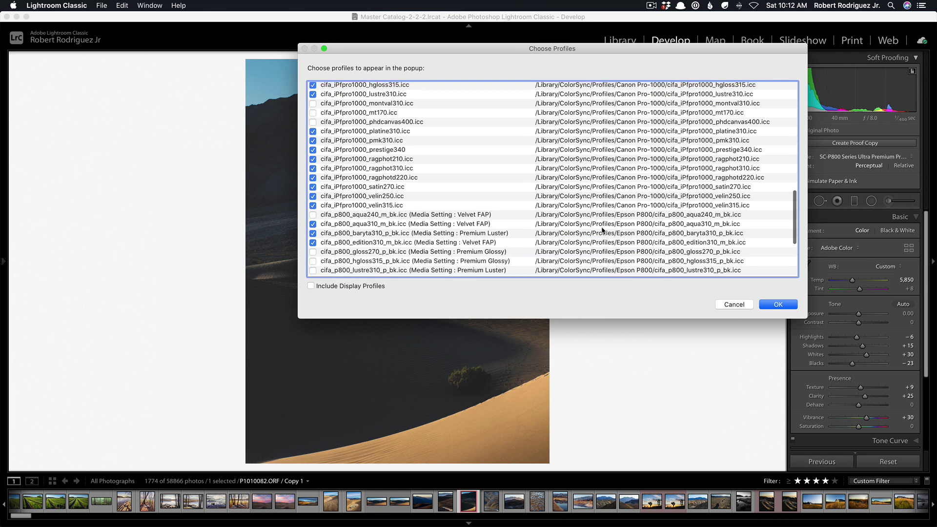
scroll(602, 230, "up", 12)
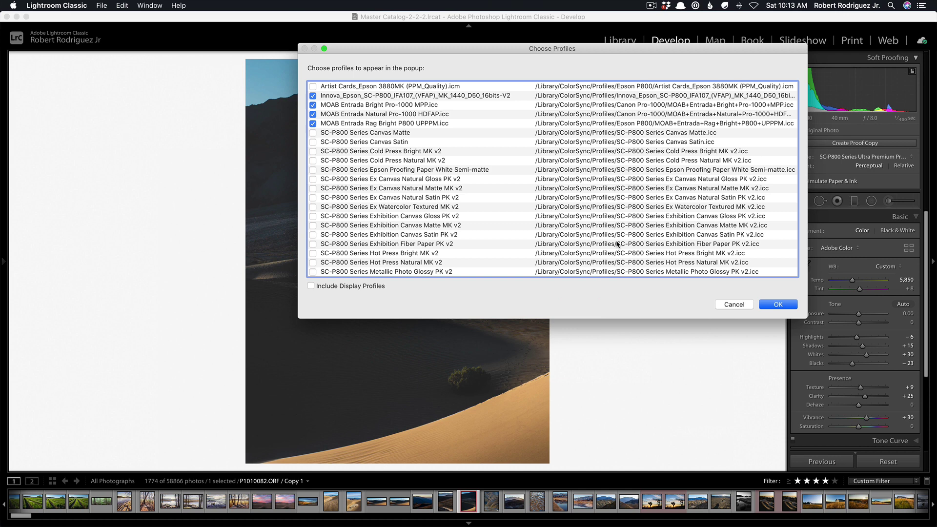
left_click(733, 305)
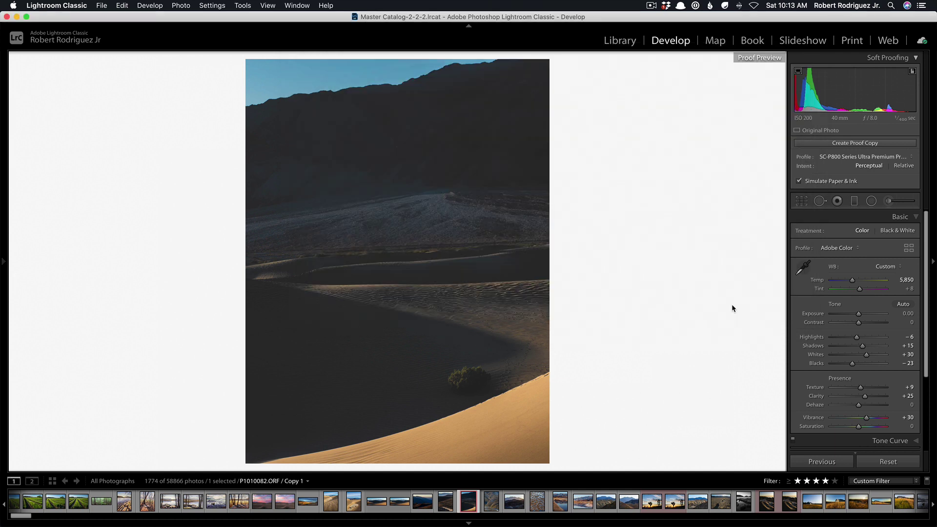
- Quit Lightroom Classic skipping the catalog backup, then relaunch it from the Dock
left_click(83, 5)
left_click(93, 124)
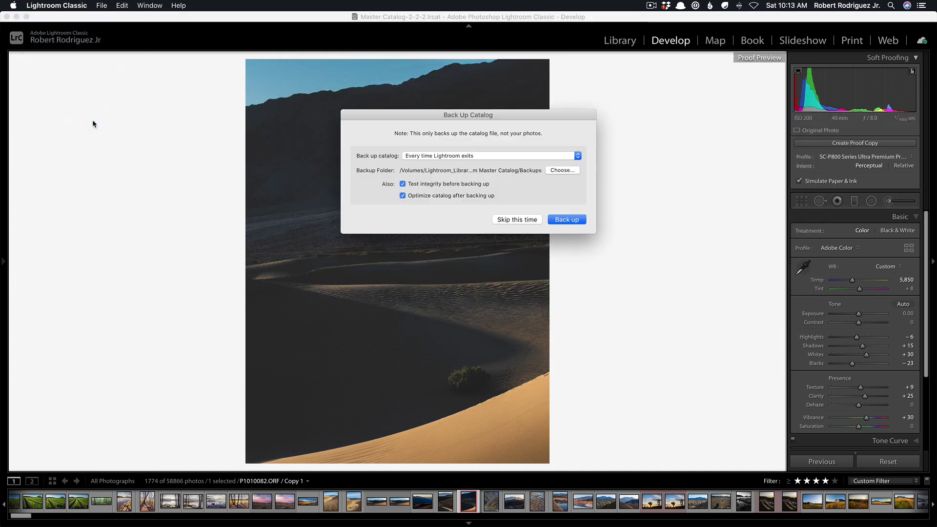
left_click(519, 220)
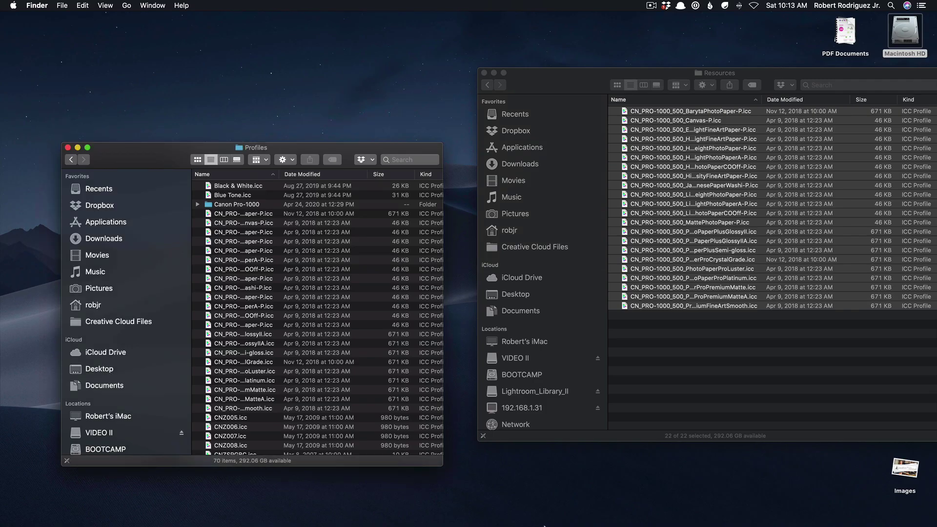
mouse_move(632, 523)
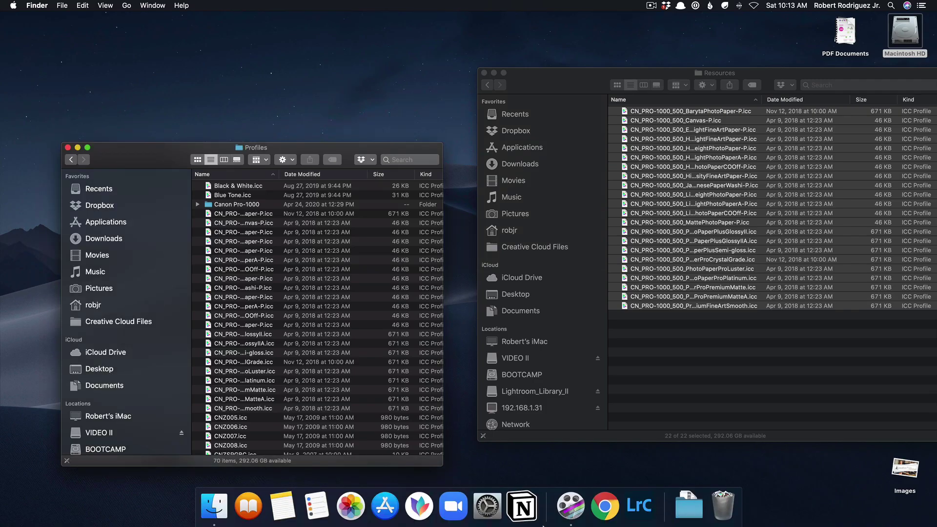
left_click(641, 508)
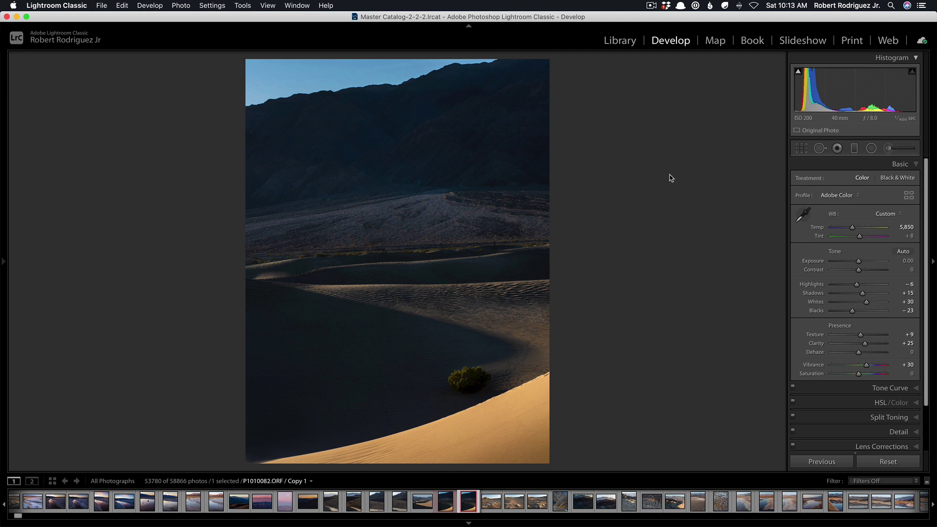
- Turn soft proofing back on and bring up the Choose Profiles list
key("s")
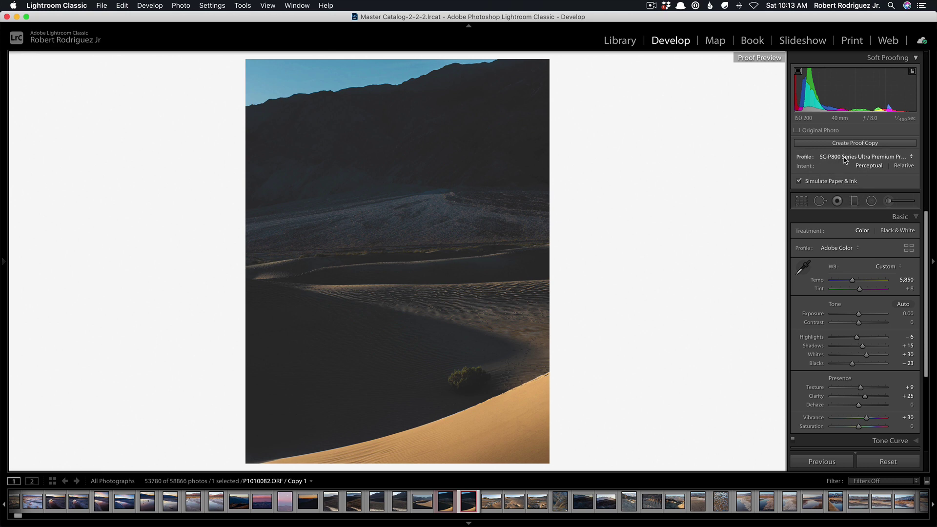
left_click(844, 158)
left_click(844, 167)
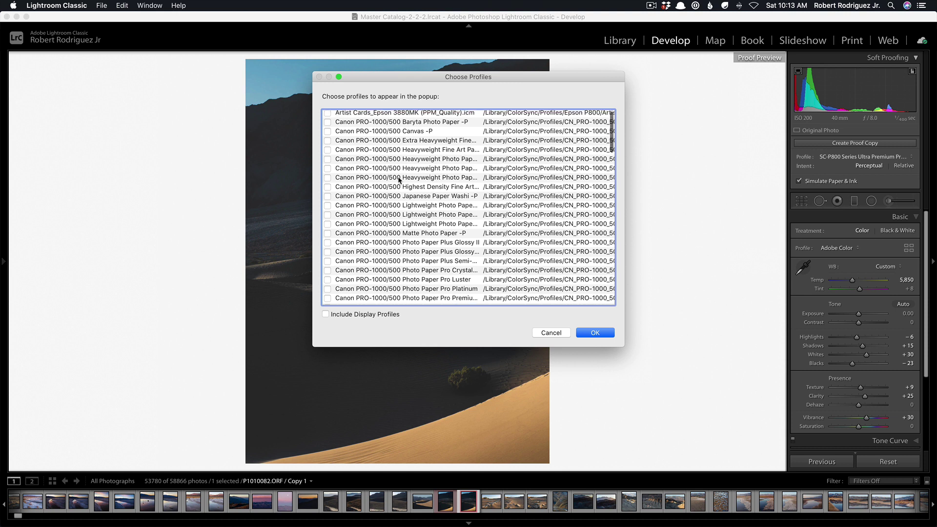
scroll(454, 211, "down", 1)
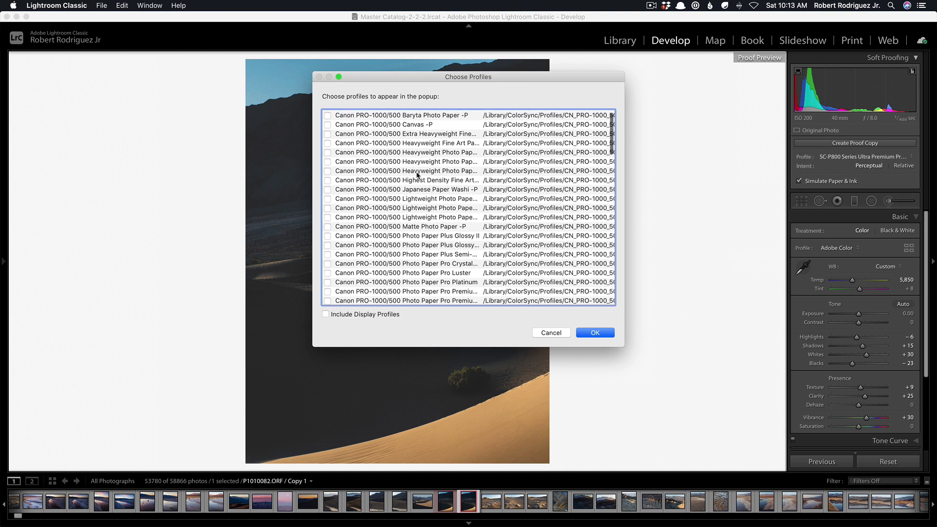
scroll(442, 165, "up", 1)
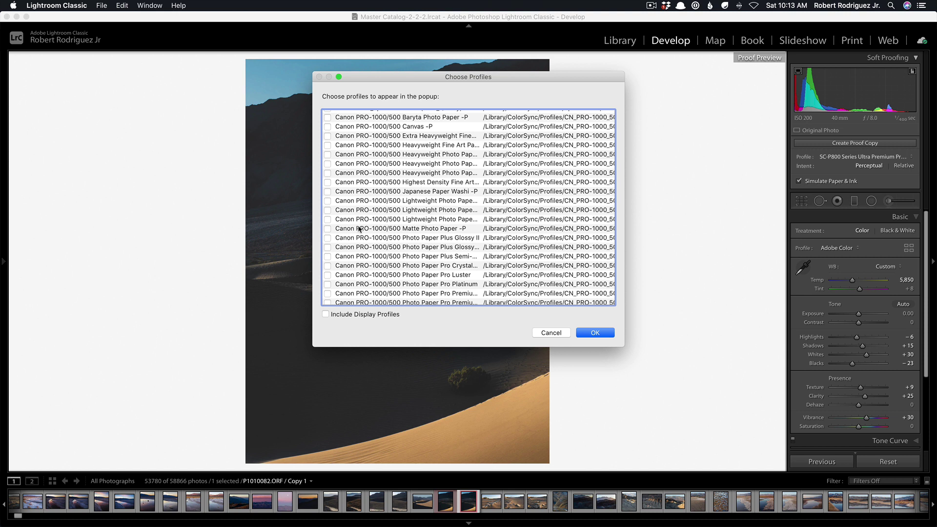
- Enable Canon PRO-1000/500 Matte Photo Paper -P and compare the proof Before/After with the original
left_click(328, 229)
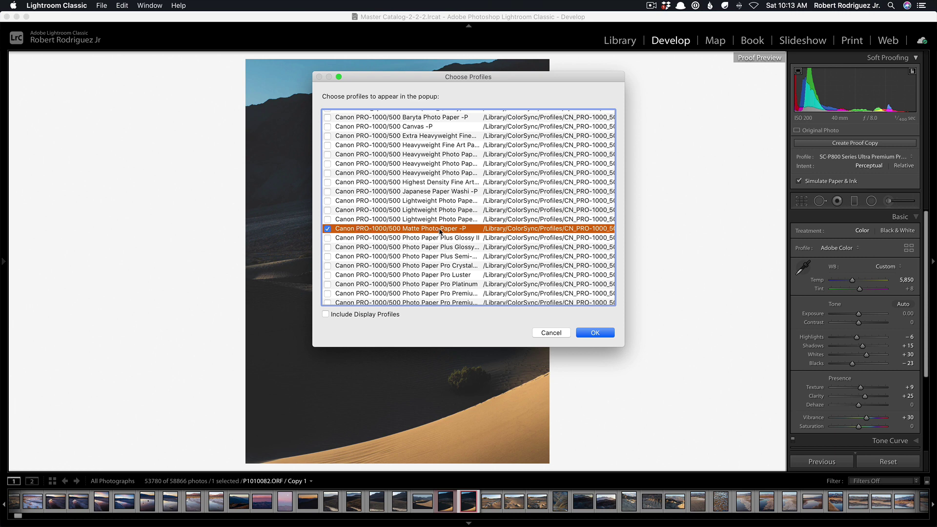
left_click(595, 333)
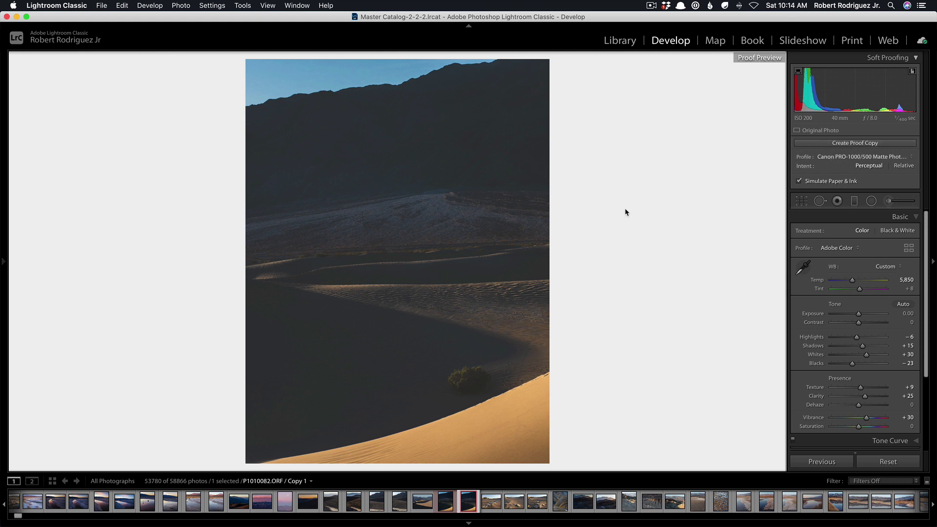
key("y")
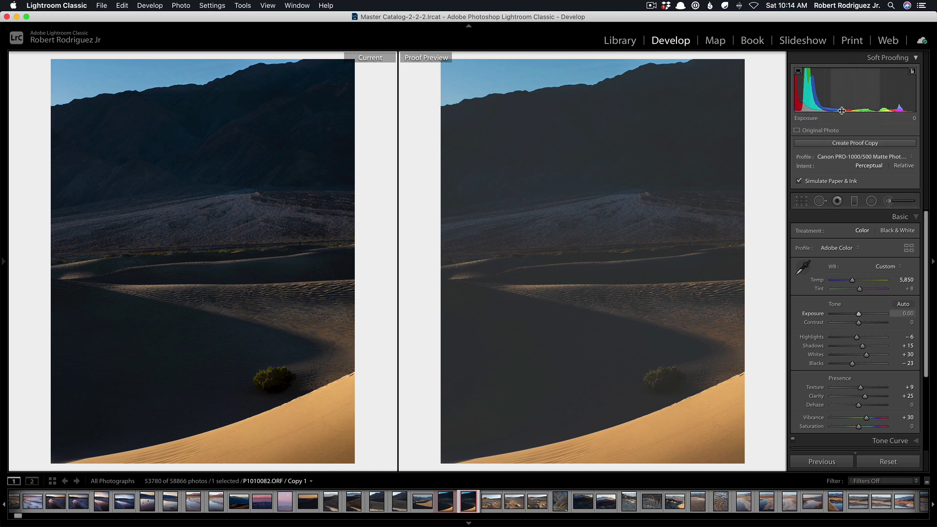
left_click(852, 42)
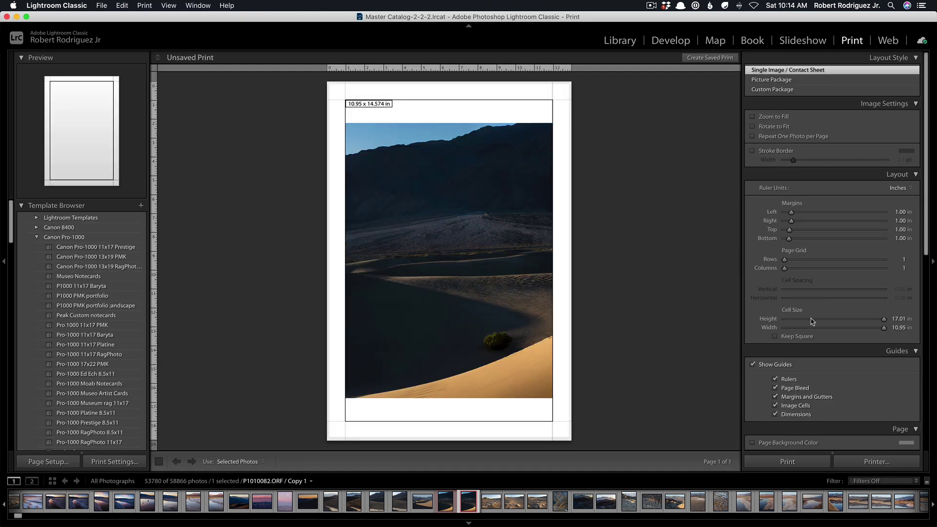
- In Print Job Color Management, check the Profile list offers Canon PRO-1000/500 Matte Photo Paper -P
scroll(812, 327, "down", 5)
scroll(833, 344, "down", 5)
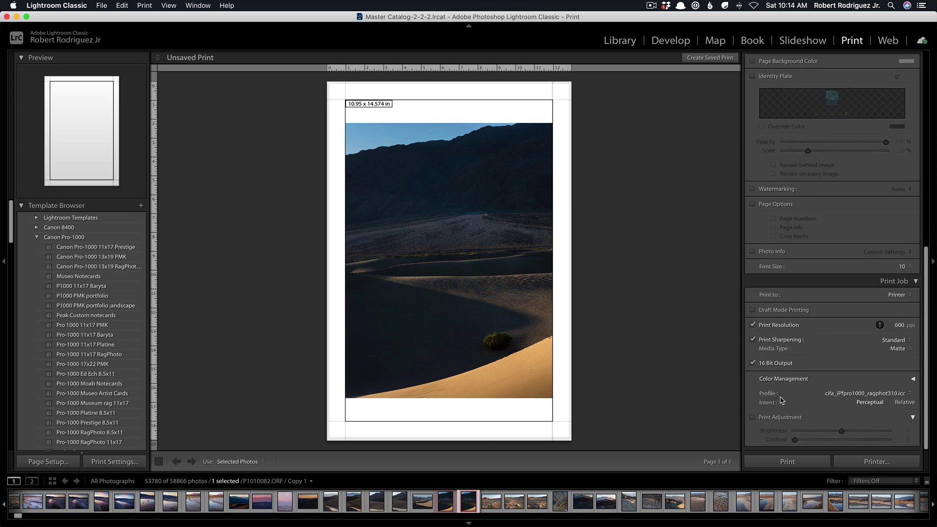
left_click(847, 398)
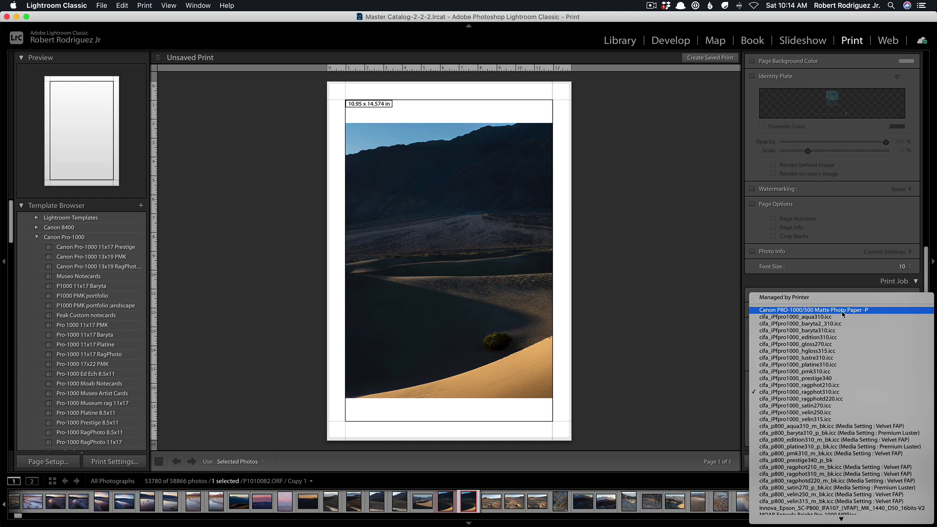
scroll(849, 327, "down", 3)
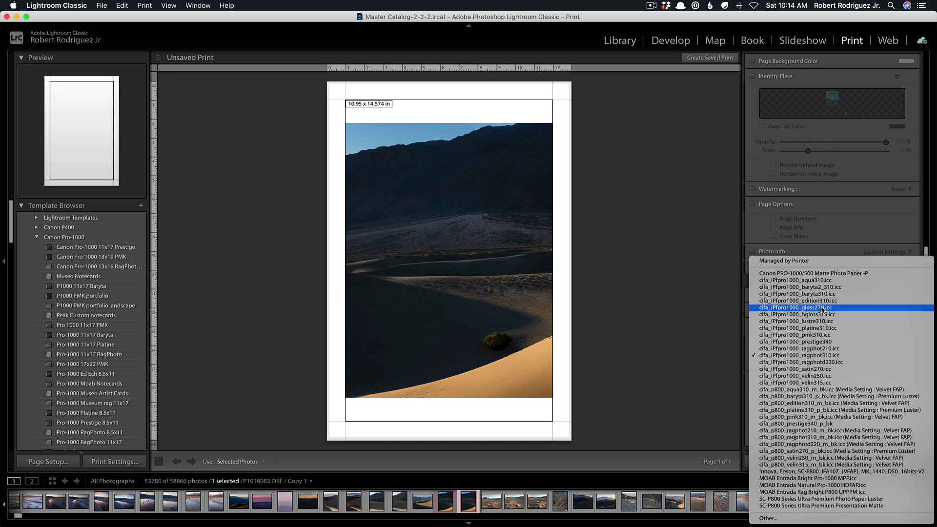
left_click(617, 261)
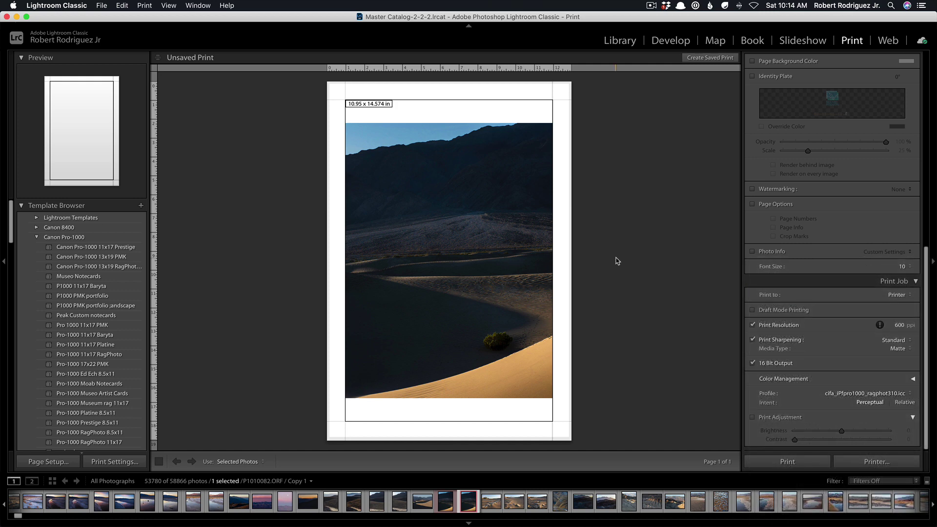